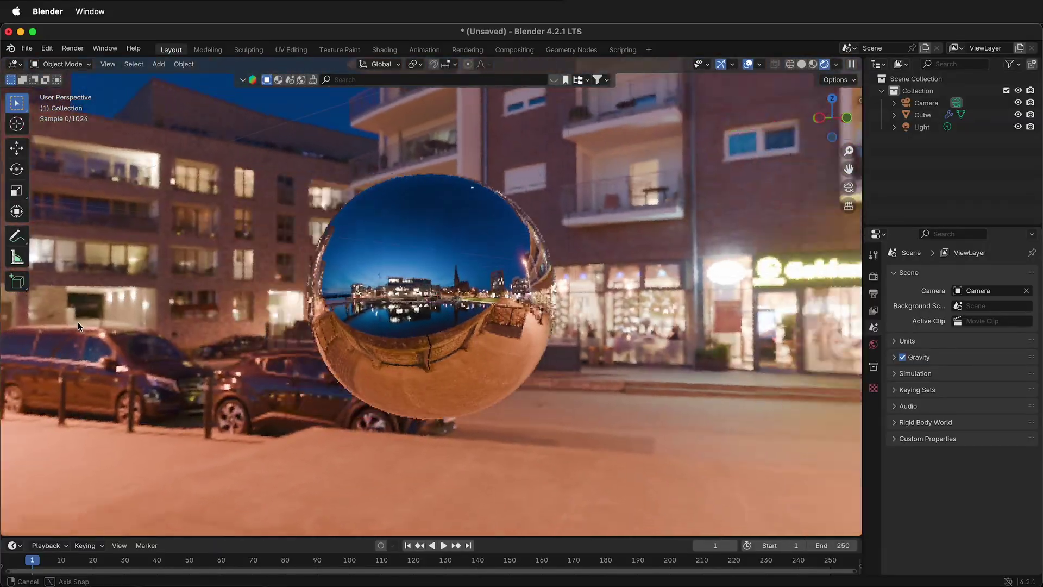
In Material Preview, give the cube's material Metallic 1 and Roughness 0, then browse preview environments
left_click(805, 68)
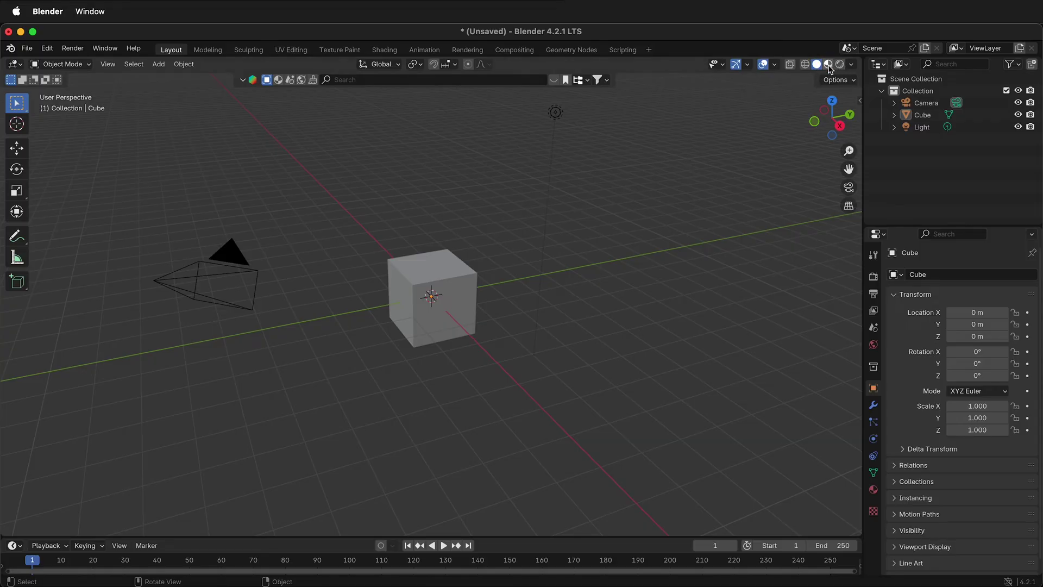
left_click(828, 64)
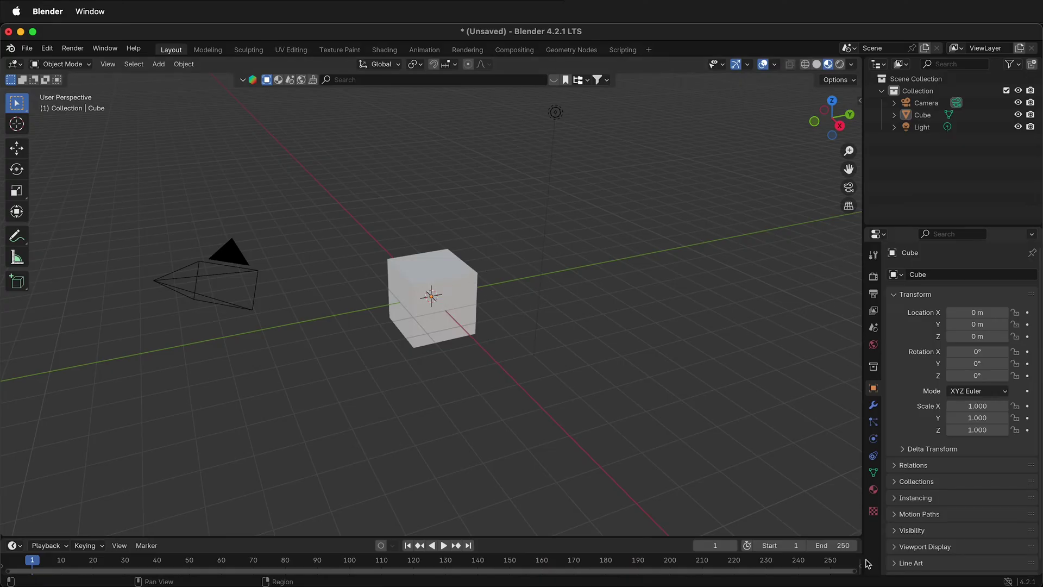
left_click(872, 491)
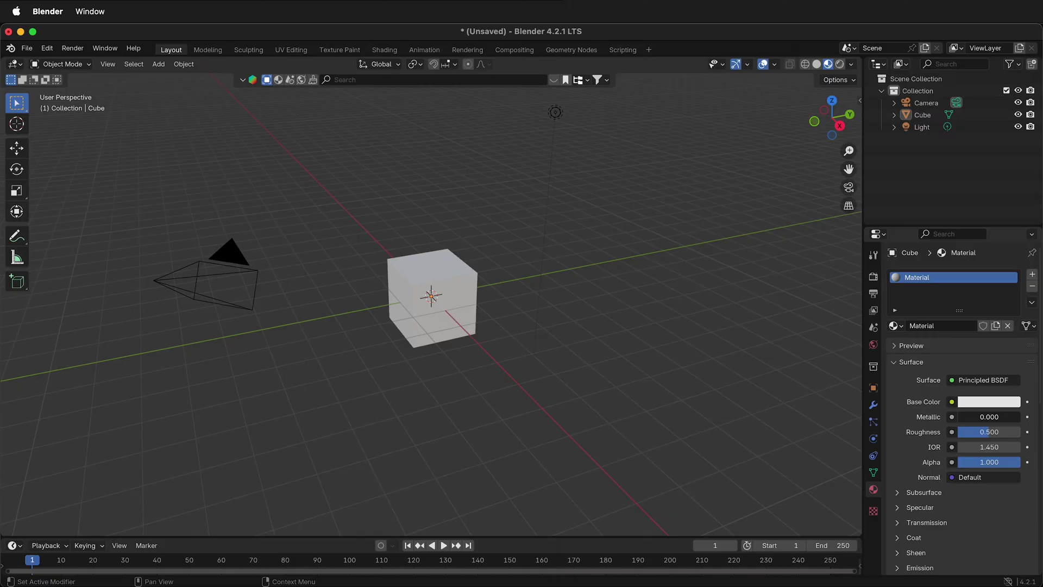
mouse_move(967, 416)
left_mouse_down()
mouse_move(1020, 417)
mouse_move(959, 432)
left_mouse_up()
scroll(385, 380, "up", 4)
mouse_move(386, 380)
middle_mouse_down()
mouse_move(382, 370)
mouse_move(429, 334)
middle_mouse_up()
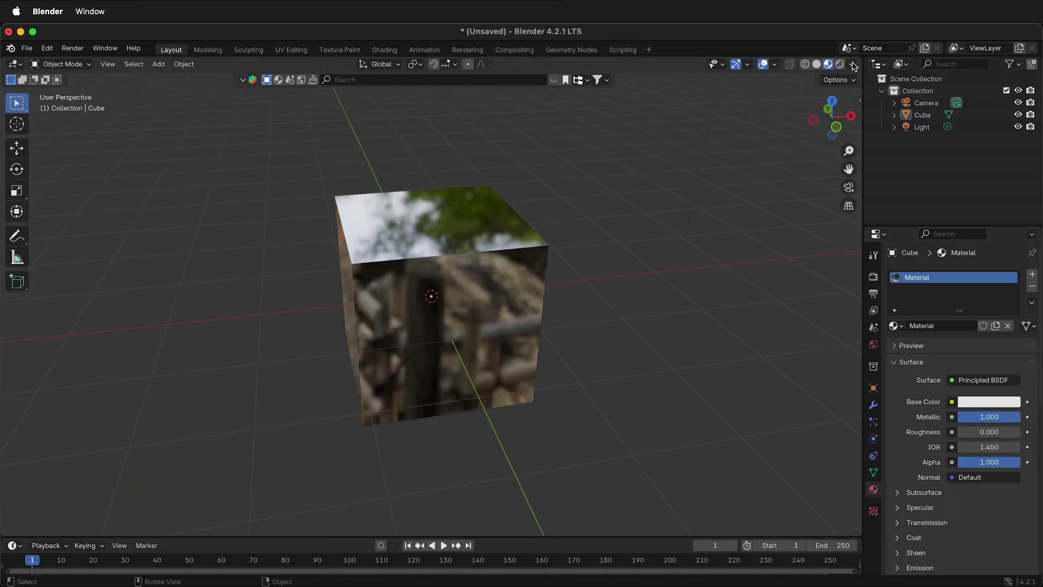
left_click(852, 66)
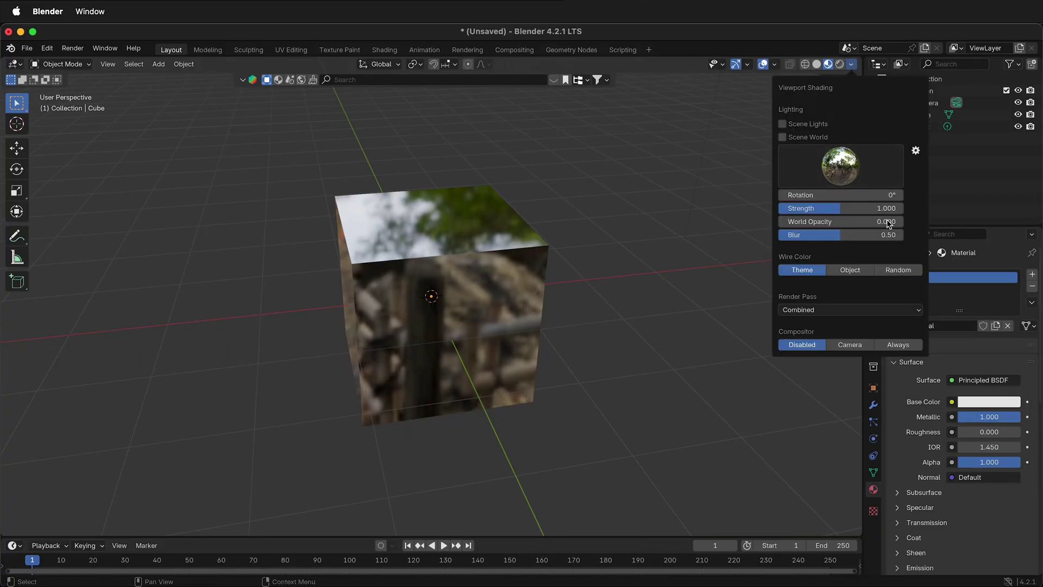
left_click(839, 182)
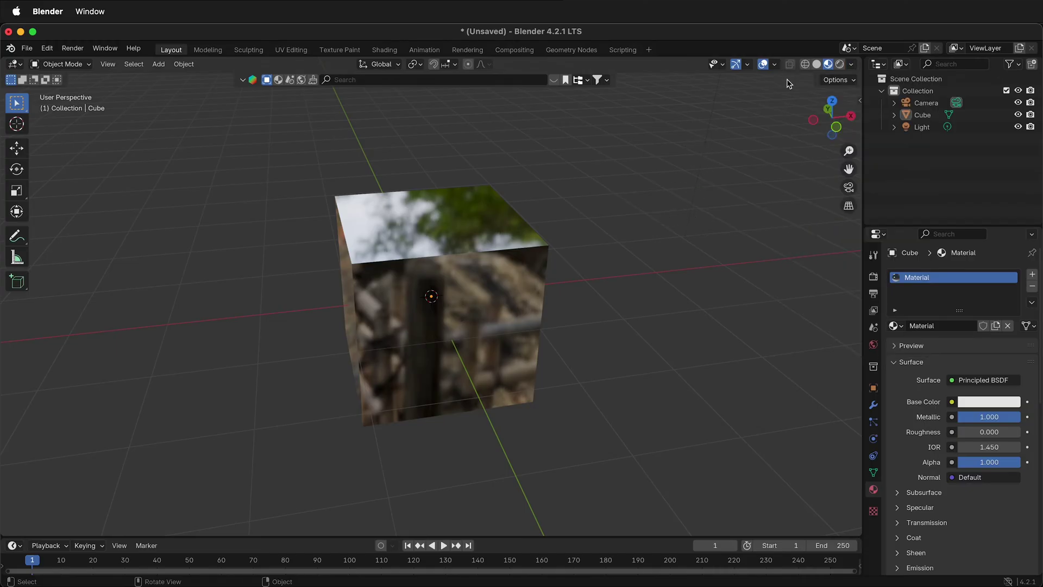
Switch the viewport to Rendered shading with the render engine set to Cycles
left_click(840, 65)
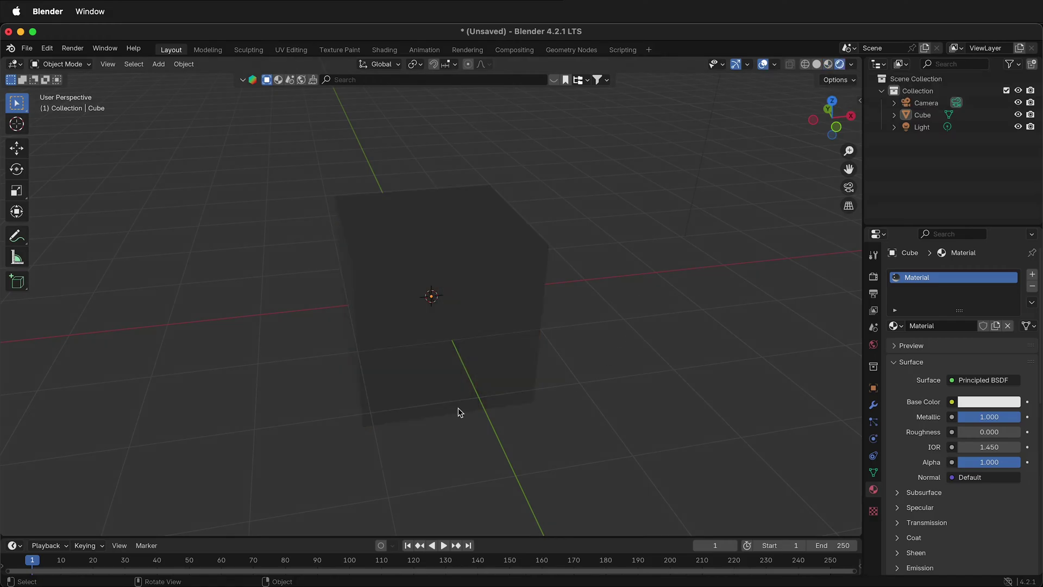
left_click(873, 276)
left_click(981, 279)
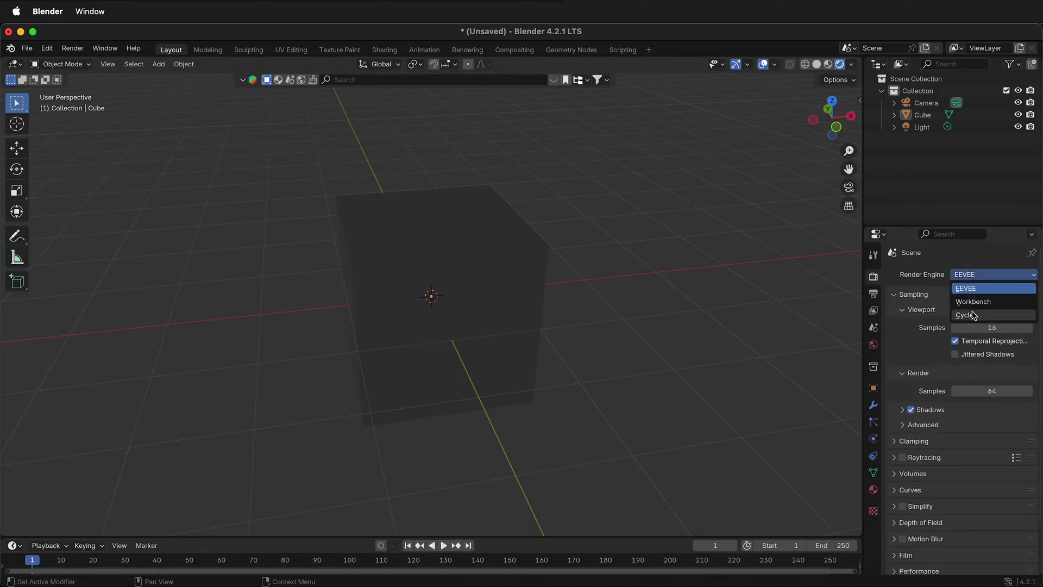
left_click(975, 314)
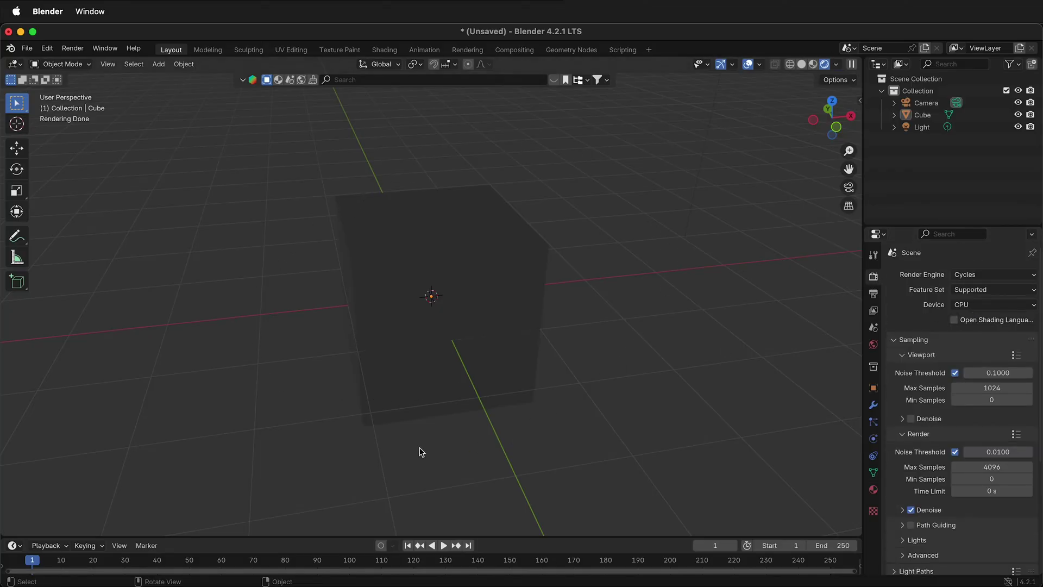
Plug an Environment Texture into the World's background Color
left_click(872, 344)
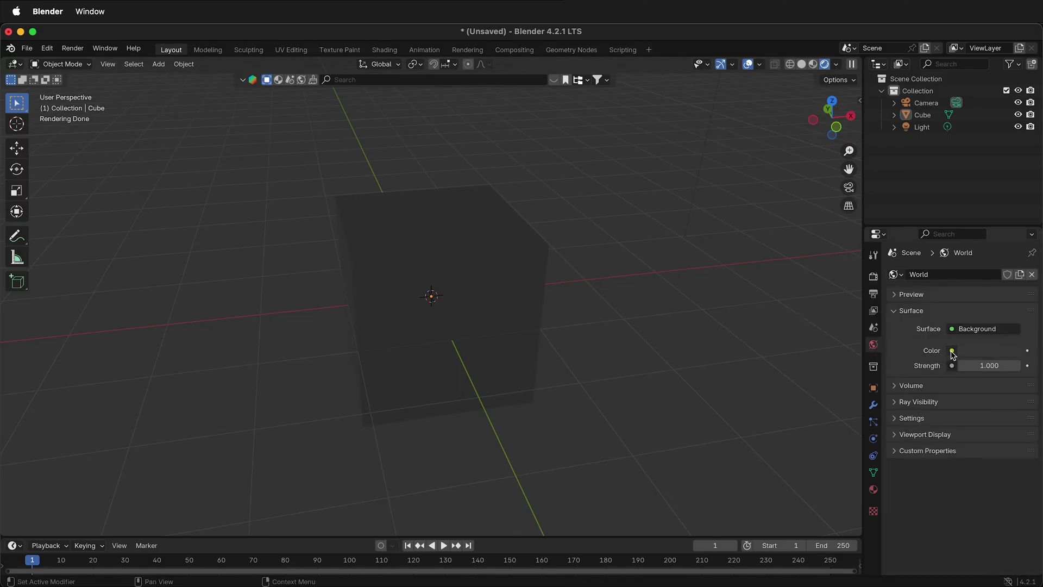
left_click(952, 351)
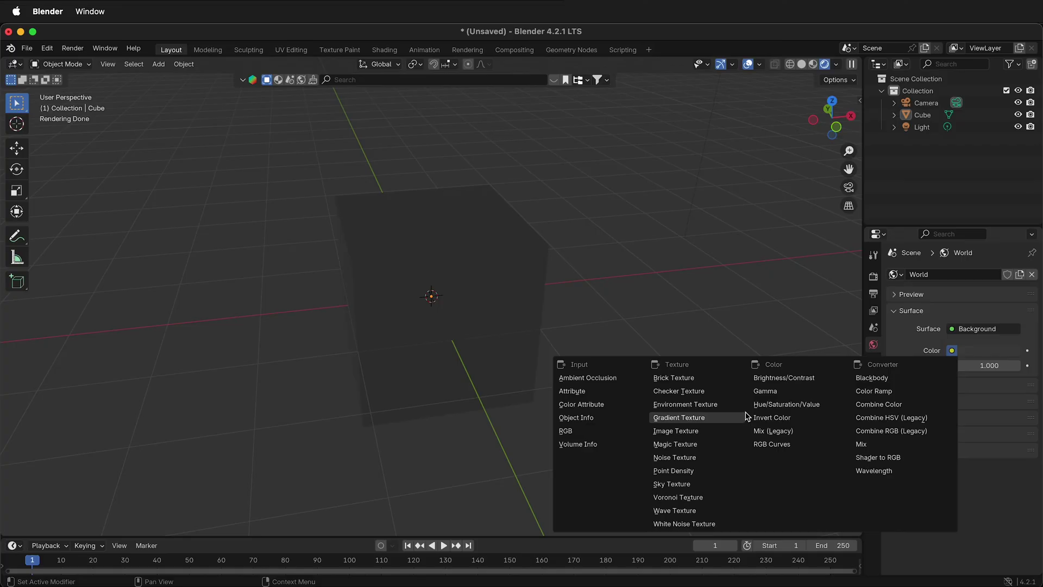
left_click(691, 403)
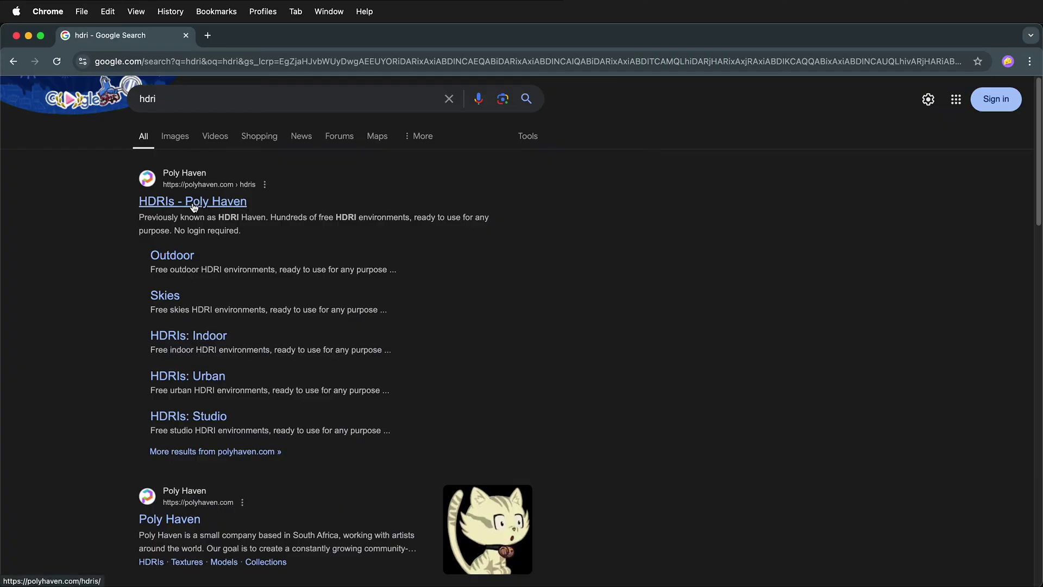
Open Poly Haven's HDRI library filtered to Urban, High Contrast, and scroll down to Golden Bay
left_click(210, 207)
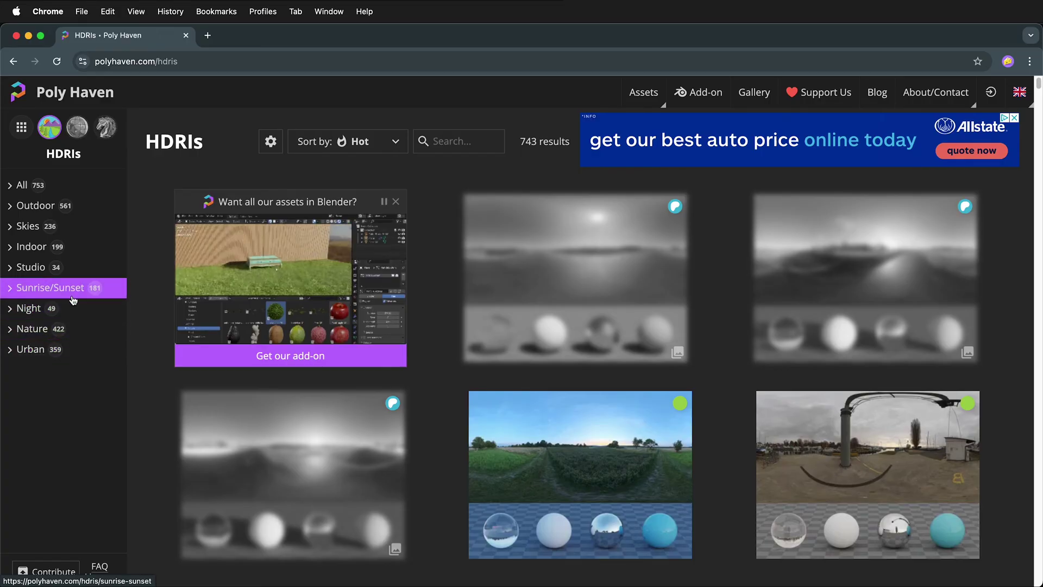
left_click(36, 348)
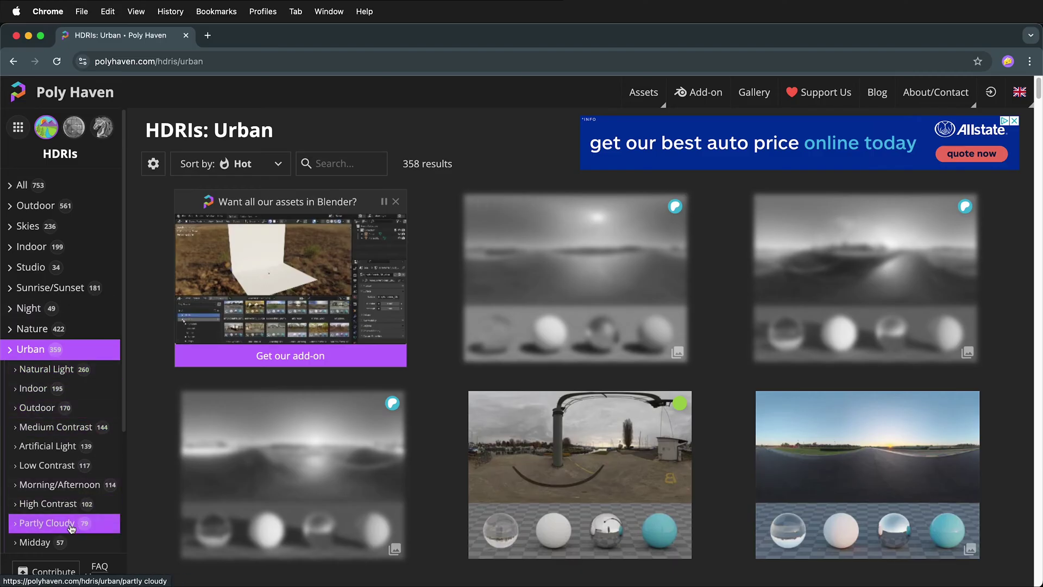
left_click(45, 500)
scroll(815, 476, "down", 3)
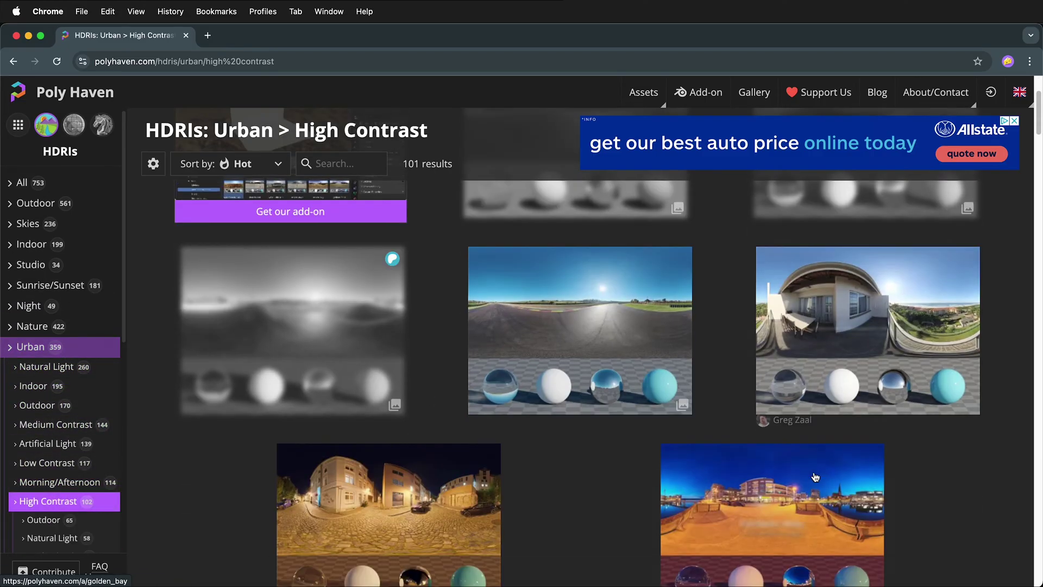
scroll(811, 478, "down", 3)
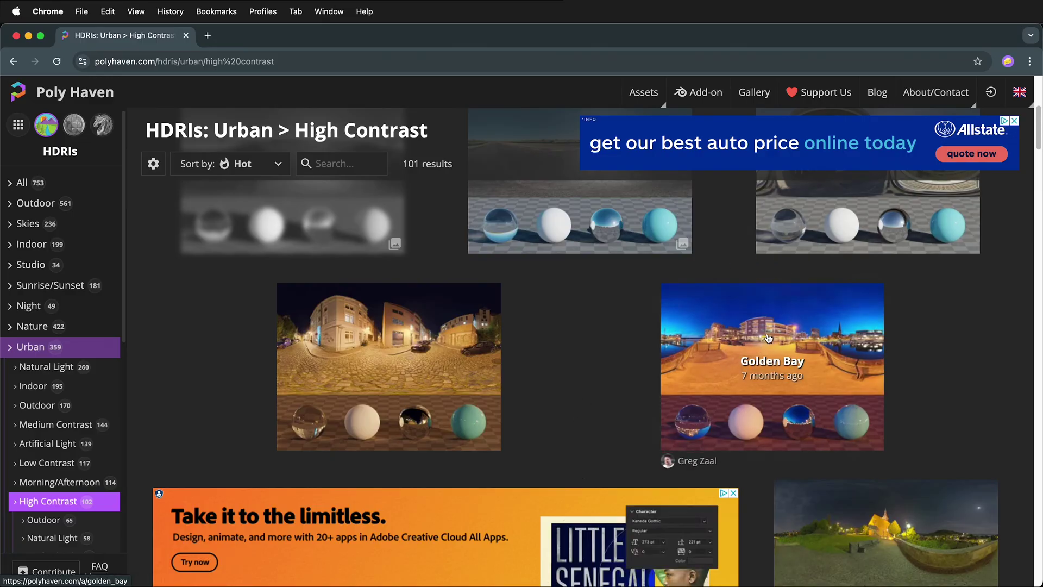
Open the Golden Bay HDRI page and choose the 2K download resolution
left_click(788, 333)
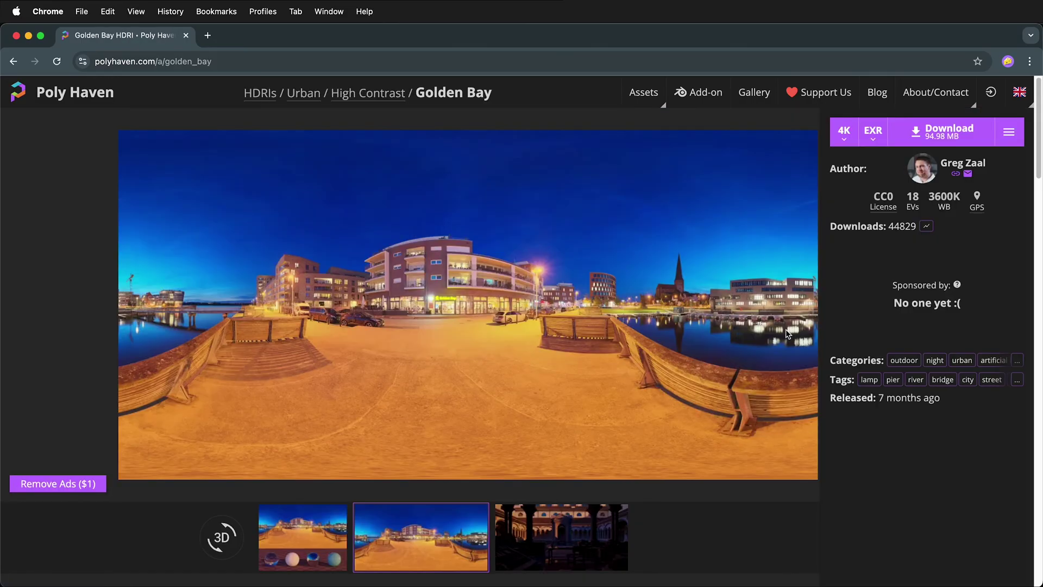
left_click(846, 141)
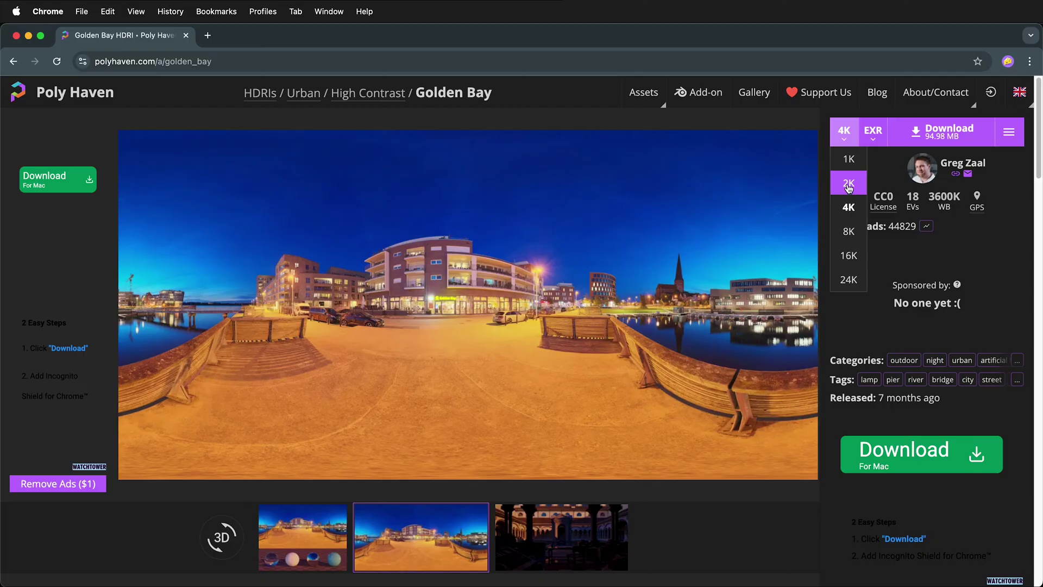
left_click(850, 188)
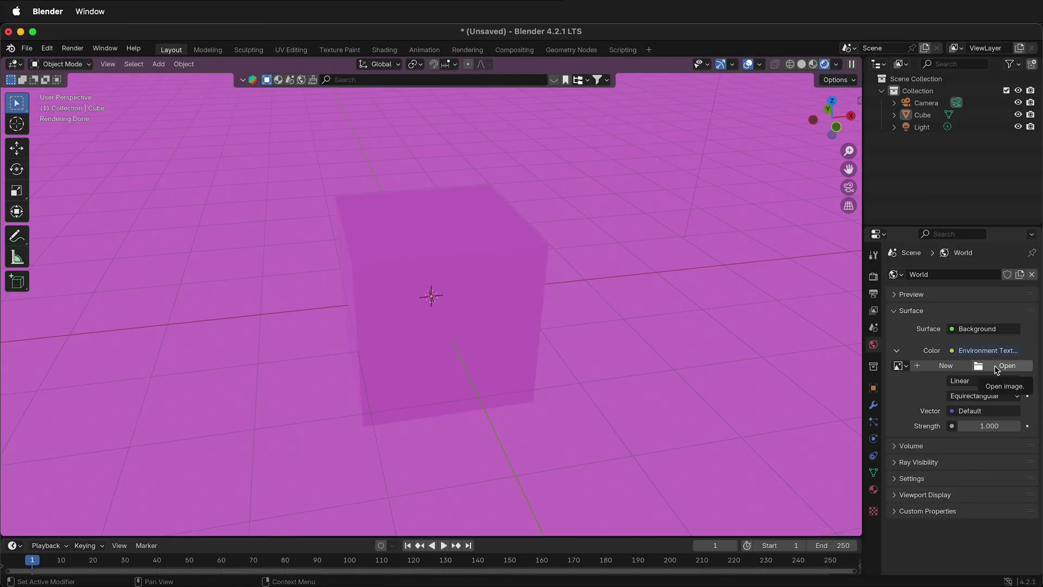
Load golden_bay_2k.exr into the world Environment Texture and orbit to see the reflections
left_click(996, 369)
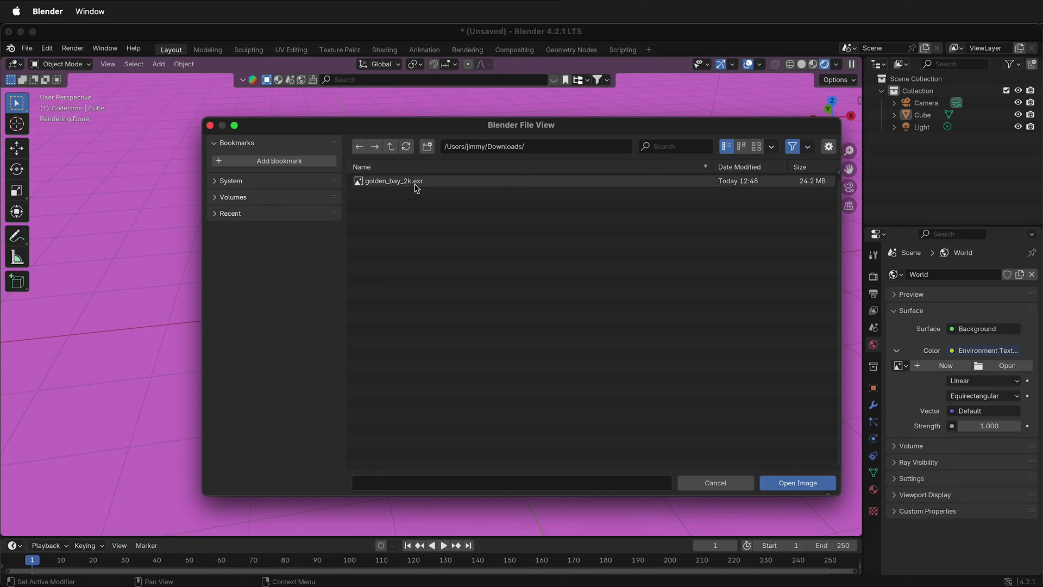
left_click(403, 184)
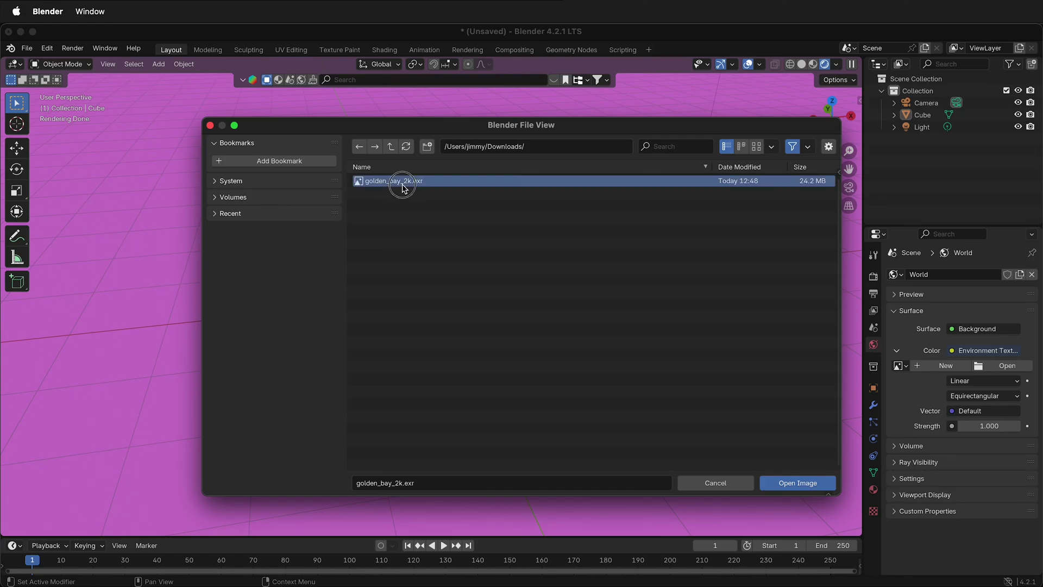
left_click(797, 483)
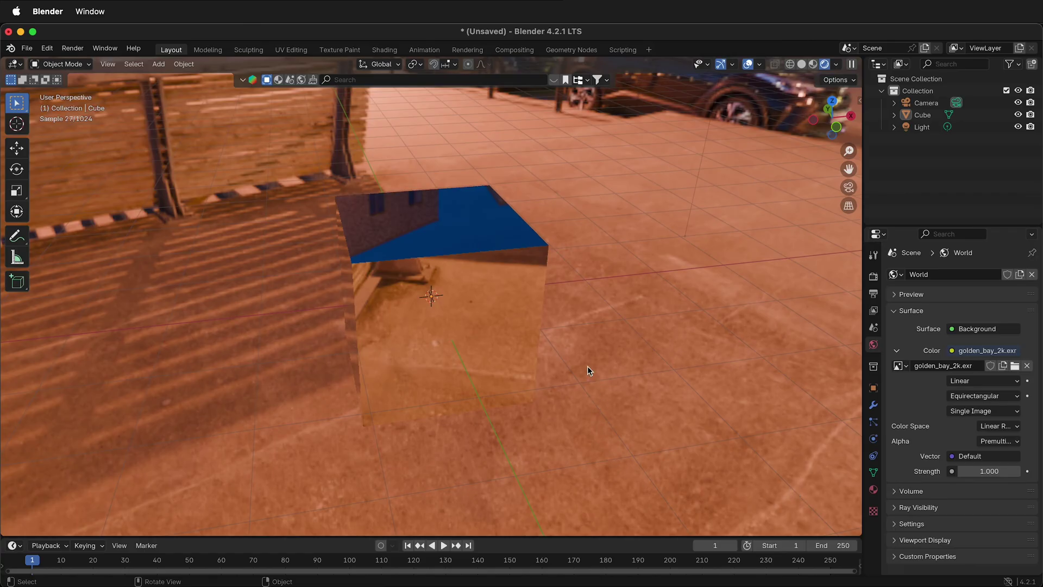
mouse_move(588, 366)
middle_mouse_down()
mouse_move(553, 344)
mouse_move(645, 288)
mouse_move(742, 300)
mouse_move(765, 343)
mouse_move(752, 359)
mouse_move(680, 379)
mouse_move(538, 354)
mouse_move(495, 309)
mouse_move(485, 341)
middle_mouse_up()
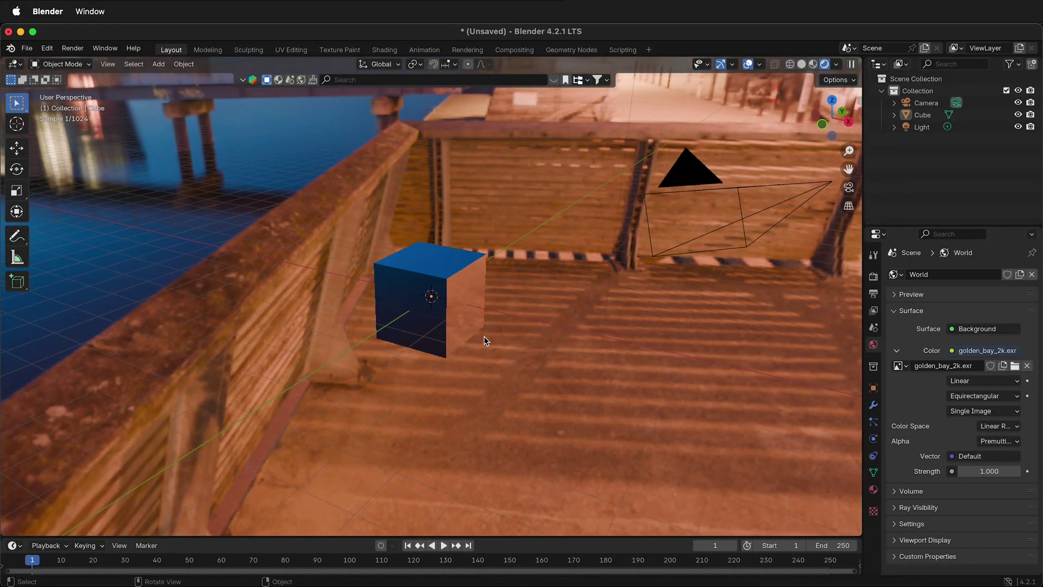
Add a plane, move it along Z to the cube's base, and scale it by 10
key("shift+a")
left_click(554, 352)
key("g")
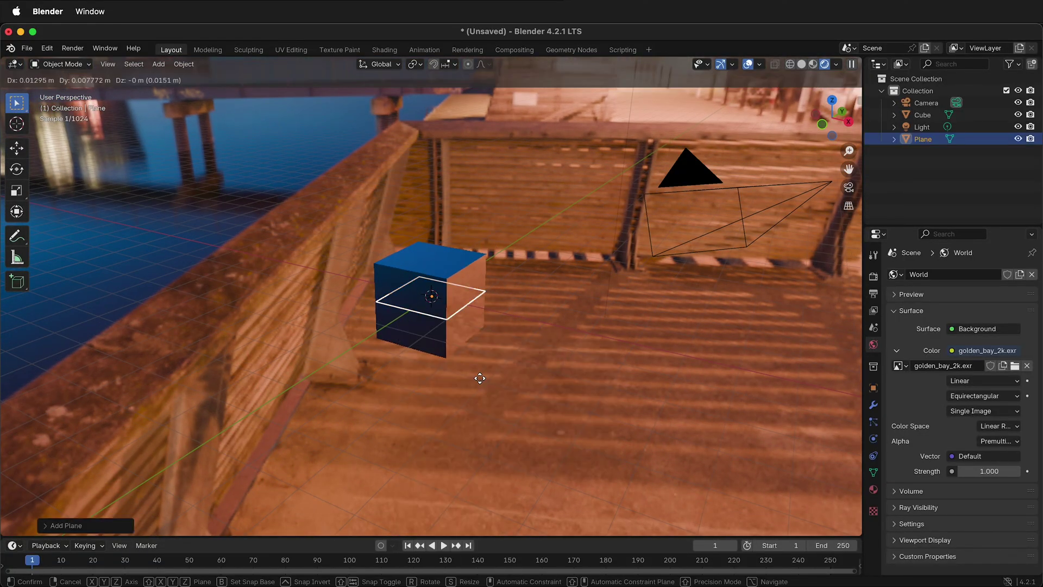
key("z")
left_click(482, 380)
type("s10")
key("Return")
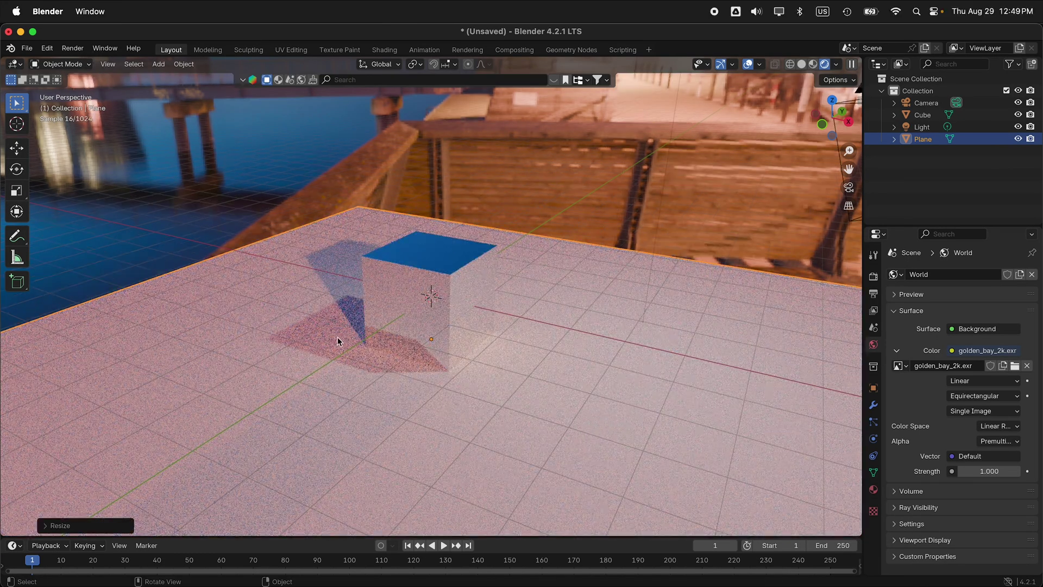
mouse_move(486, 307)
middle_mouse_down()
mouse_move(433, 315)
mouse_move(456, 398)
mouse_move(477, 414)
mouse_move(513, 373)
mouse_move(552, 350)
mouse_move(485, 311)
middle_mouse_up()
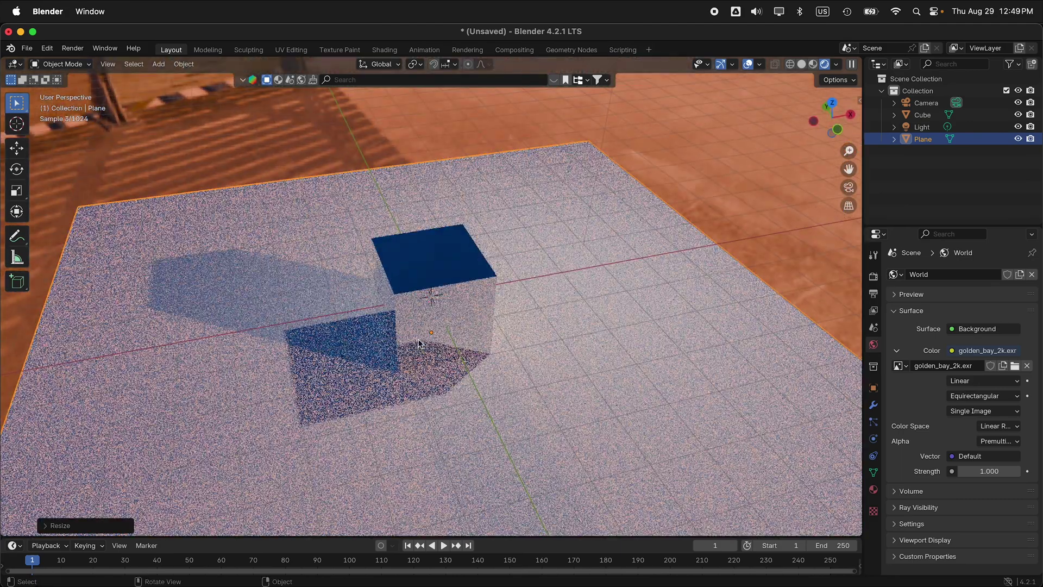
Add a Subdivision modifier to the cube with viewport level 4
left_click(454, 315)
left_click(873, 404)
left_click(951, 275)
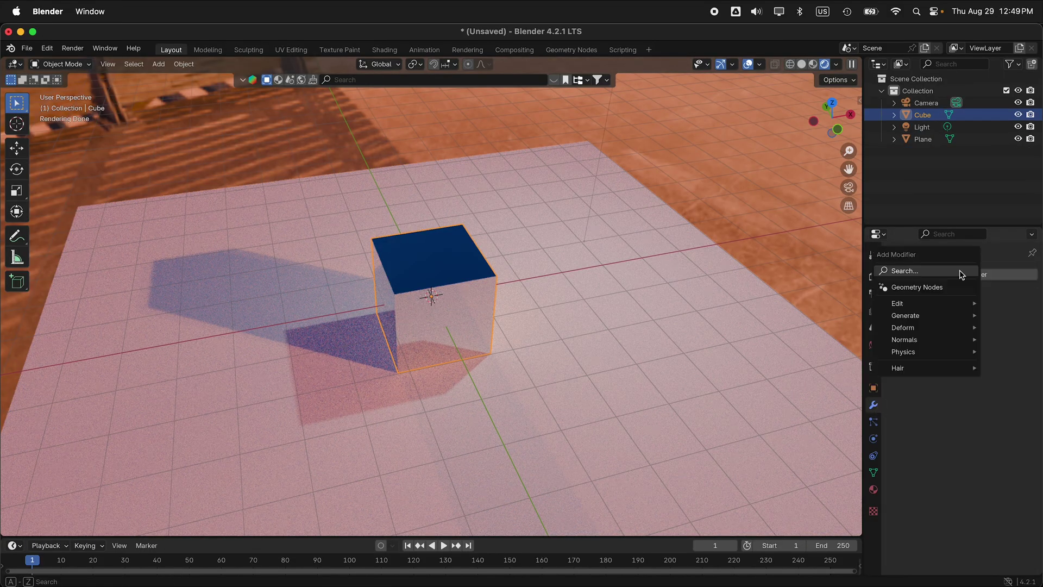
left_click(813, 472)
left_click_drag(966, 327, 1004, 327)
Shade the sphere smooth and view it from a low angle
right_click(426, 282)
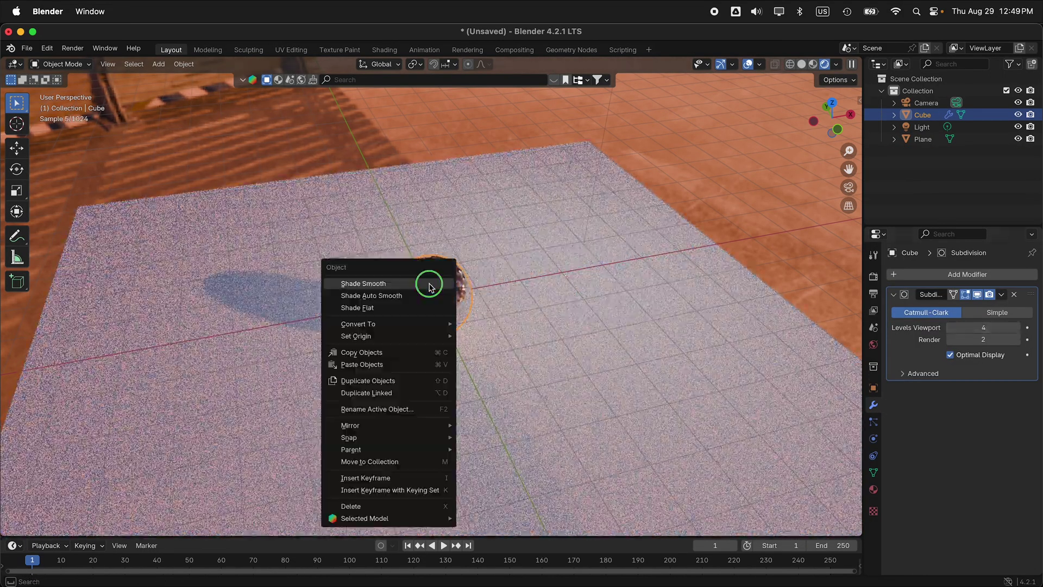
left_click(429, 283)
scroll(430, 279, "up", 2)
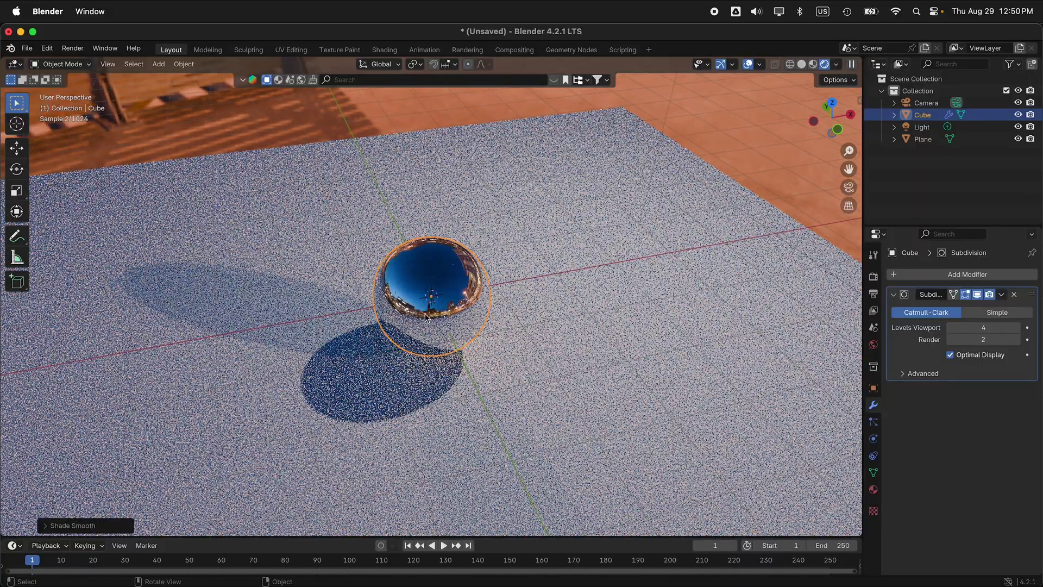
scroll(464, 314, "up", 2)
mouse_move(464, 314)
middle_mouse_down()
mouse_move(484, 273)
mouse_move(472, 272)
middle_mouse_up()
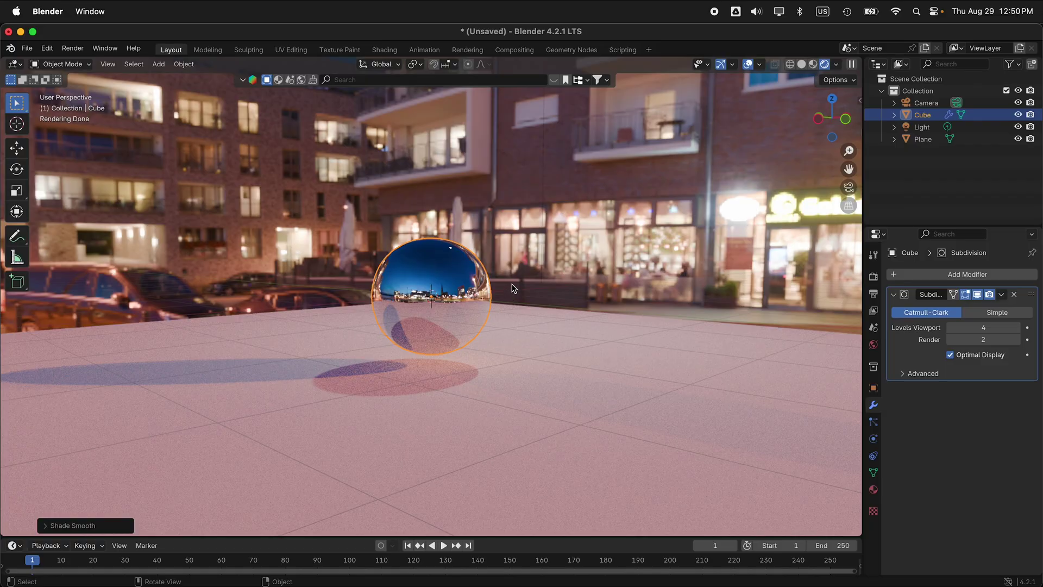
scroll(511, 284, "up", 2)
scroll(511, 283, "up", 2)
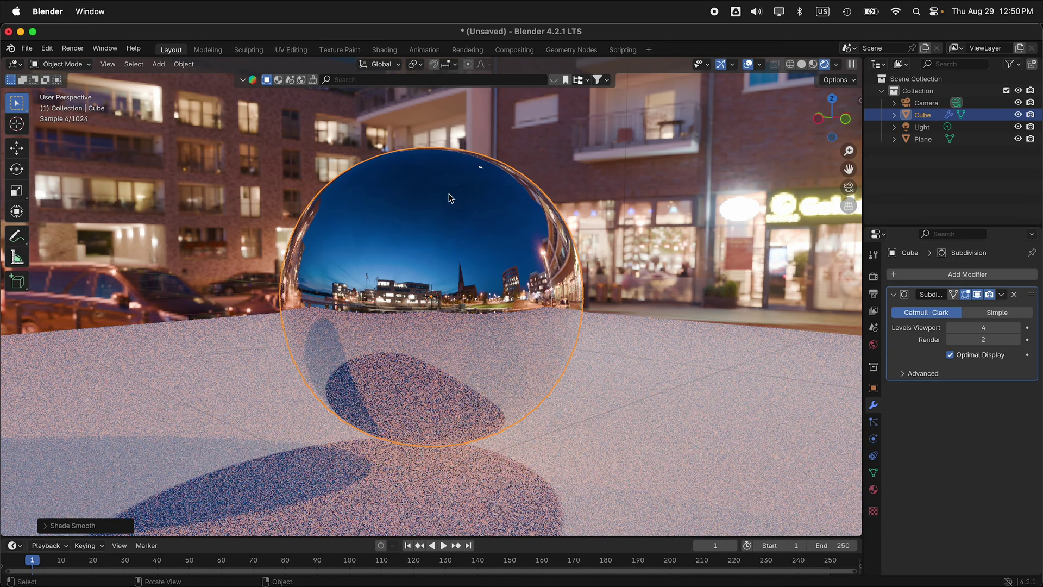